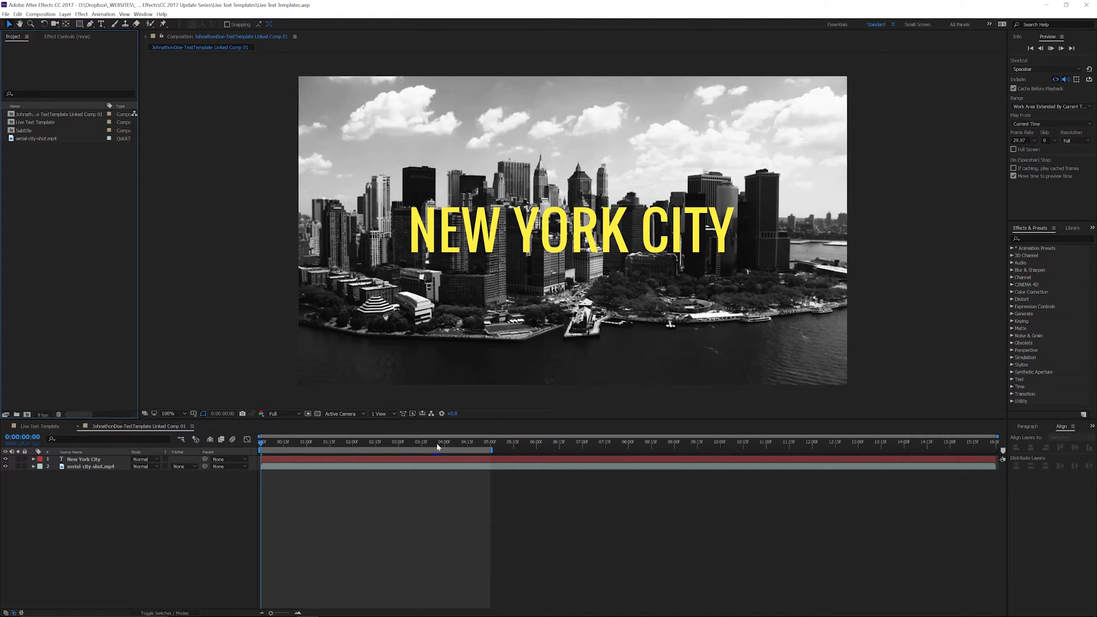
- Preview the NEW YORK CITY title over the aerial footage to 0:00:03:26 and inspect its text layer
key("space")
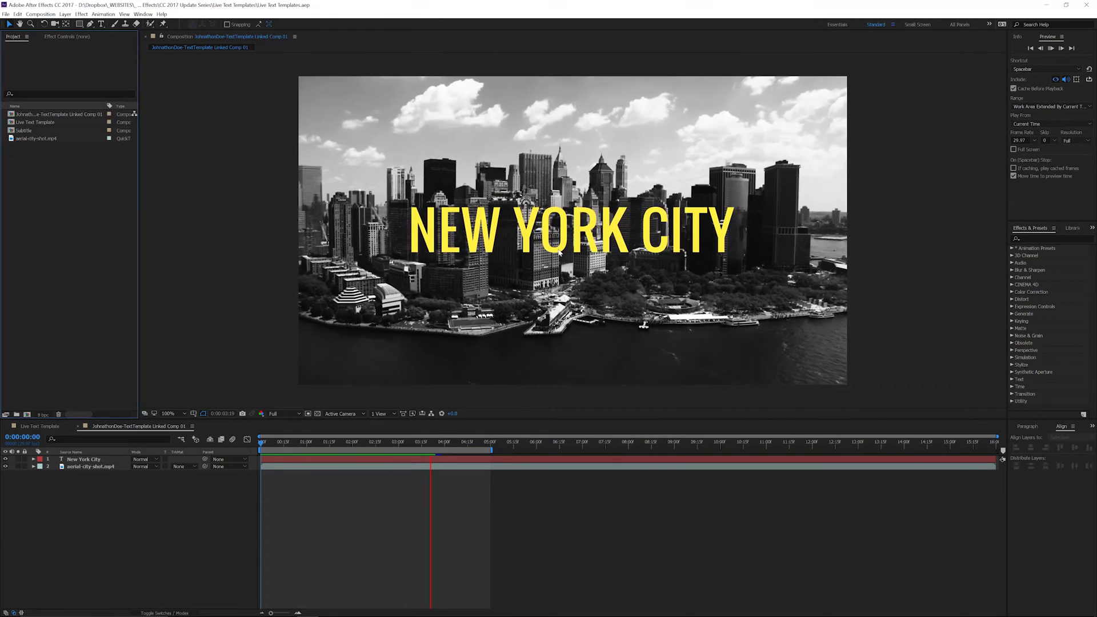
key("space")
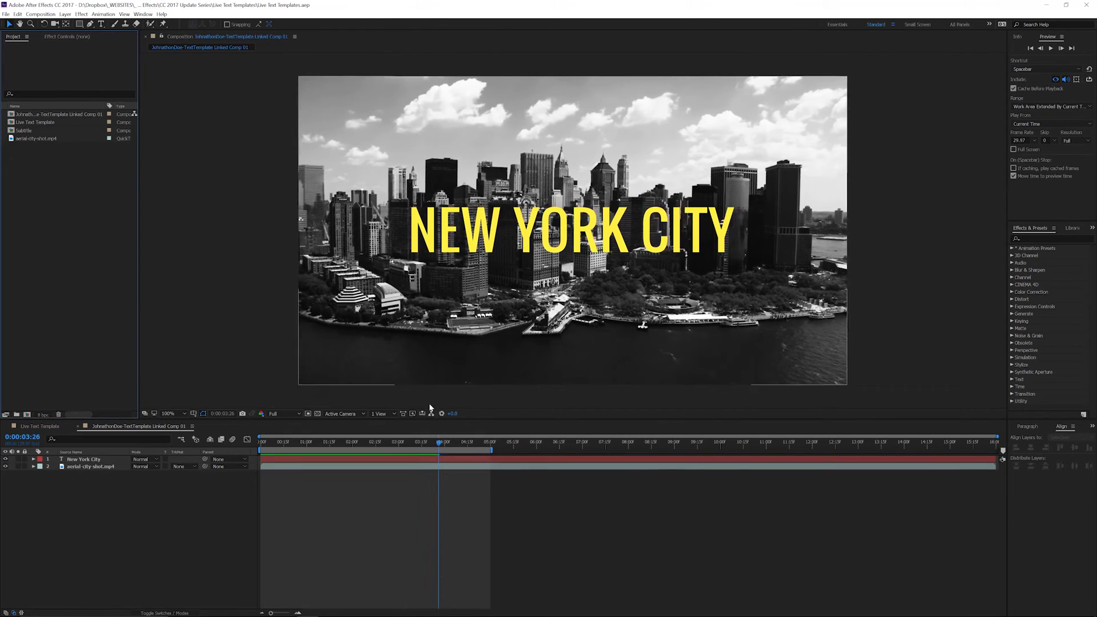
double_click(84, 461)
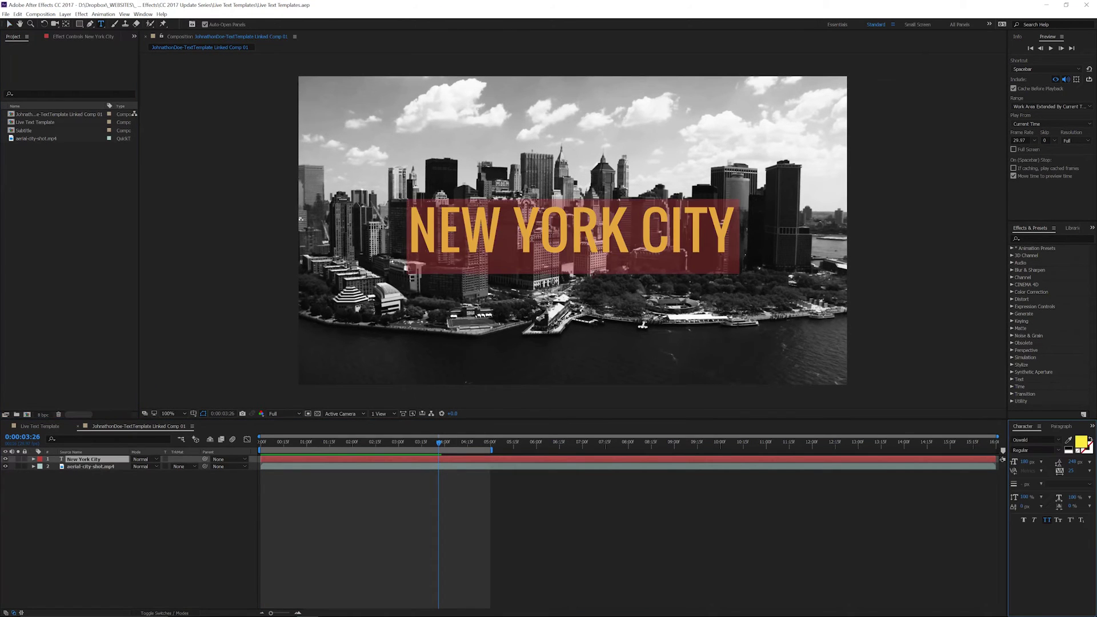
left_click(143, 531)
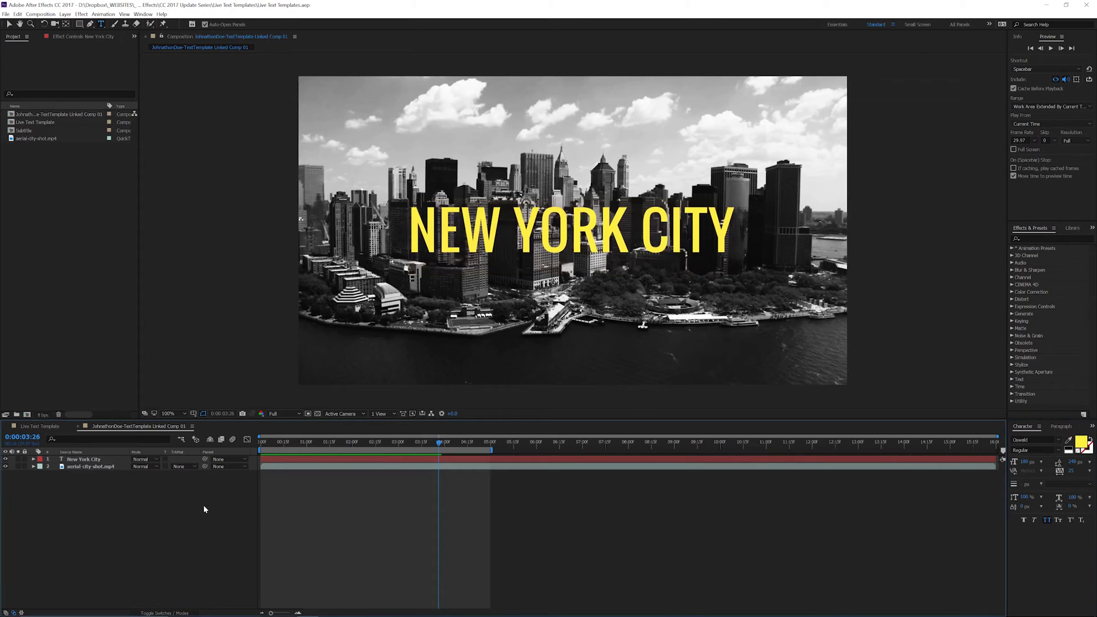
- In Premiere Pro, show the linked comp's Master clip Effect Controls with its 'New York City' text field
left_click(328, 609)
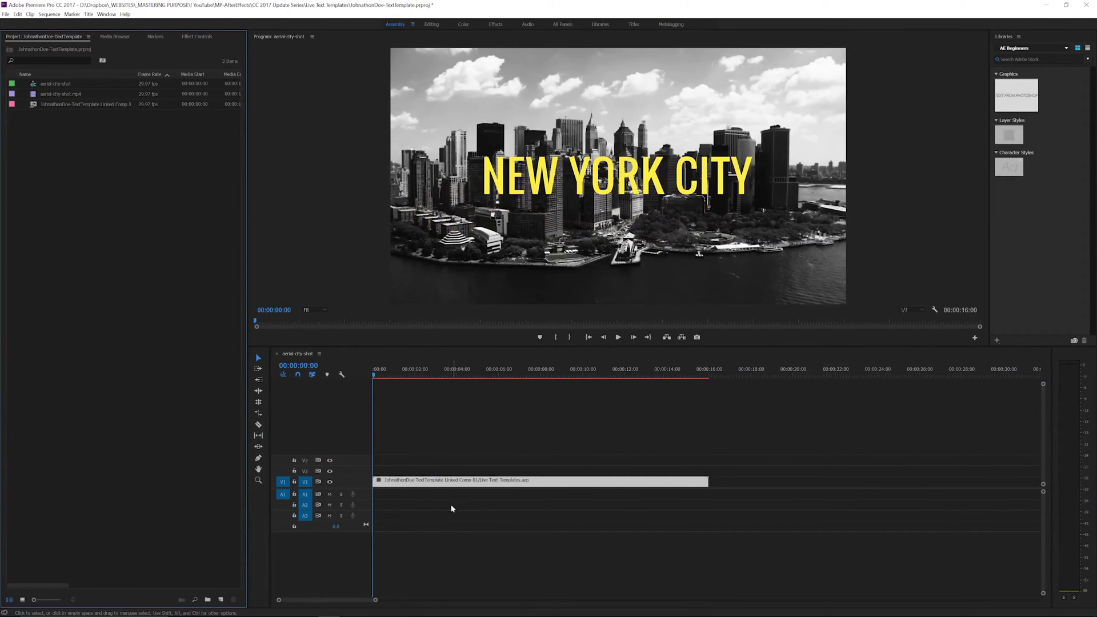
left_click(442, 449)
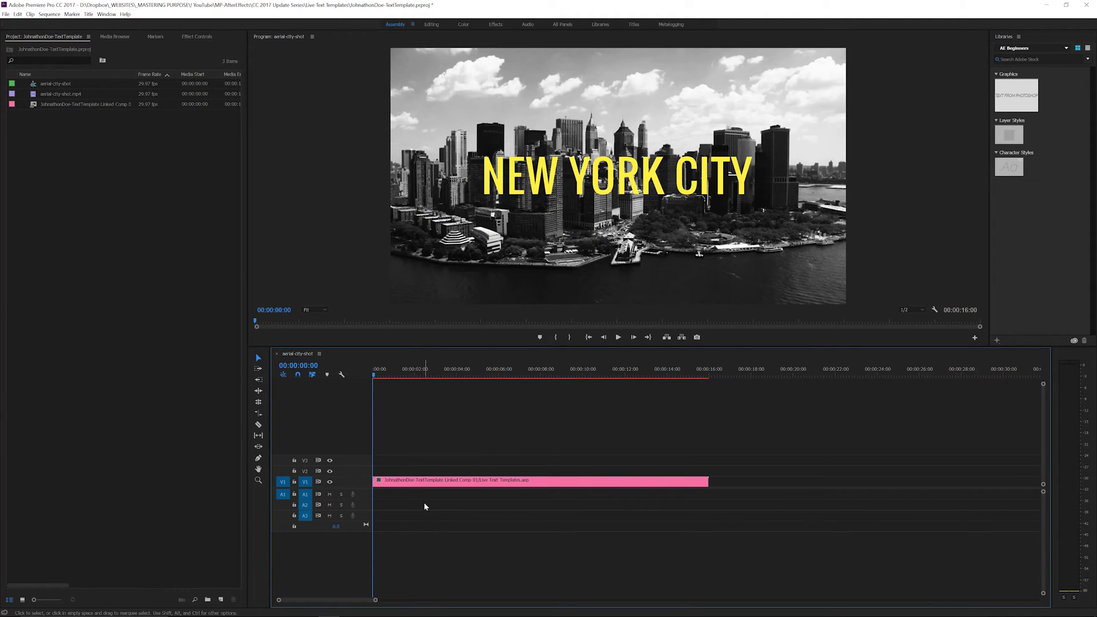
left_click(419, 484)
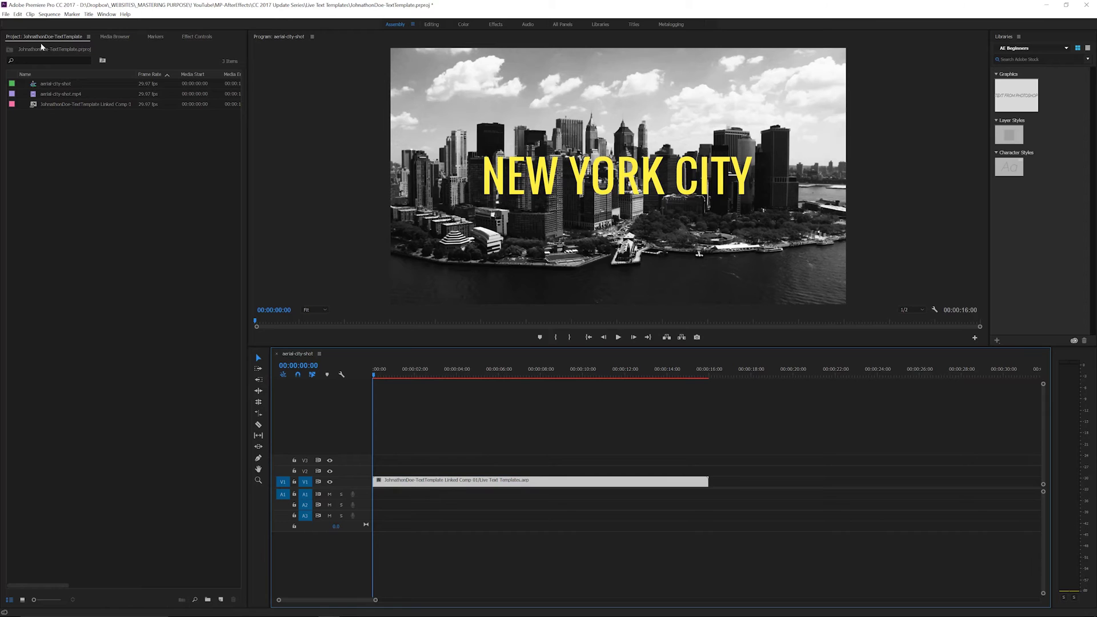
left_click(73, 104)
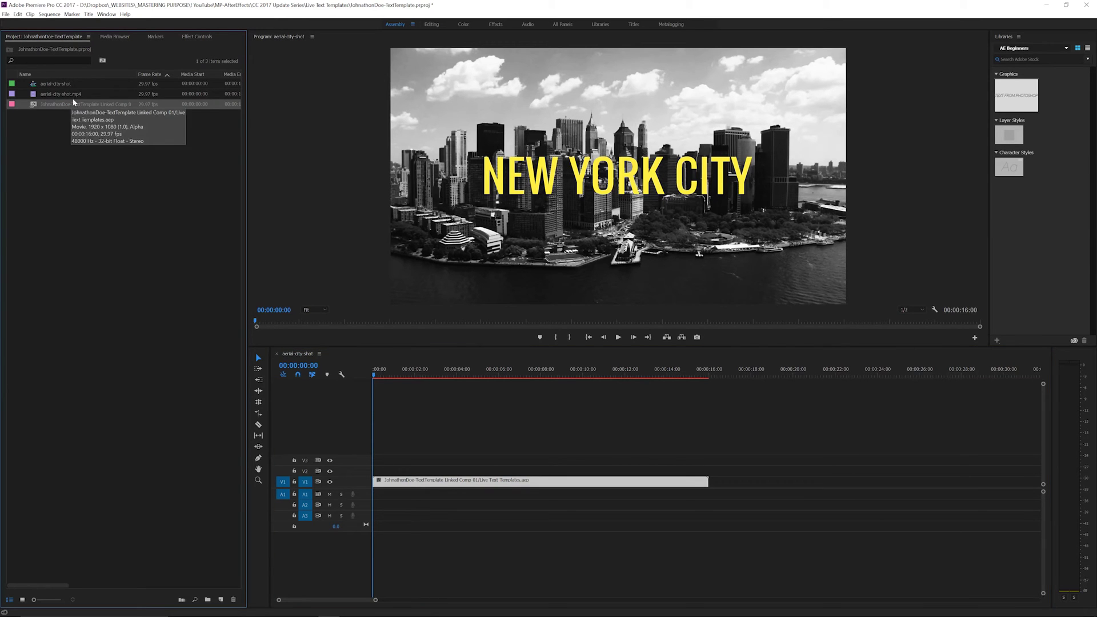
left_click(190, 38)
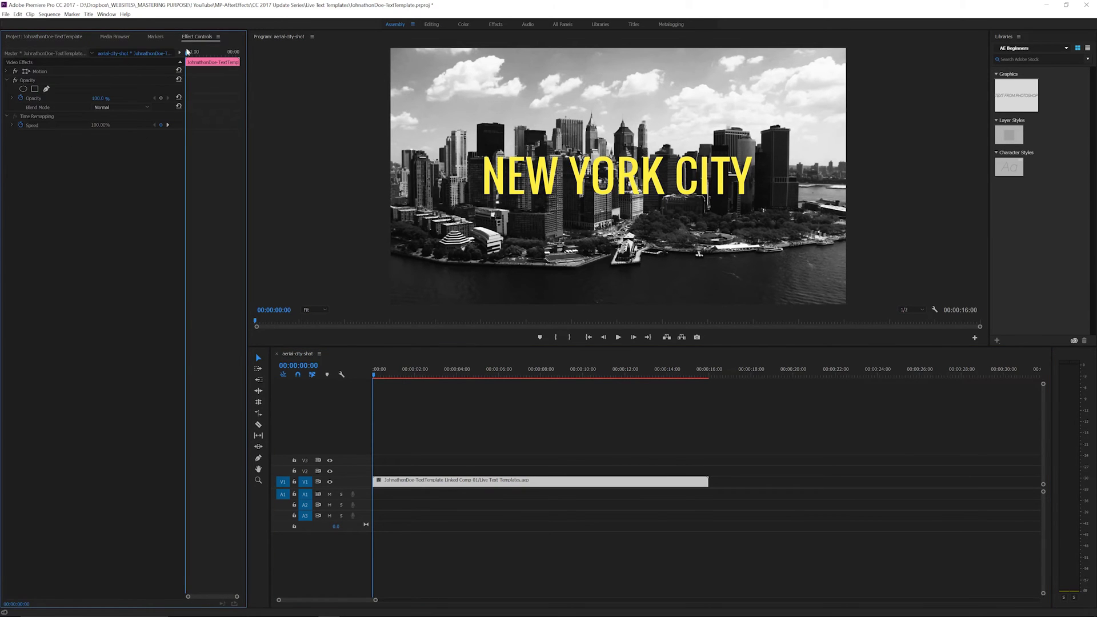
left_click(44, 54)
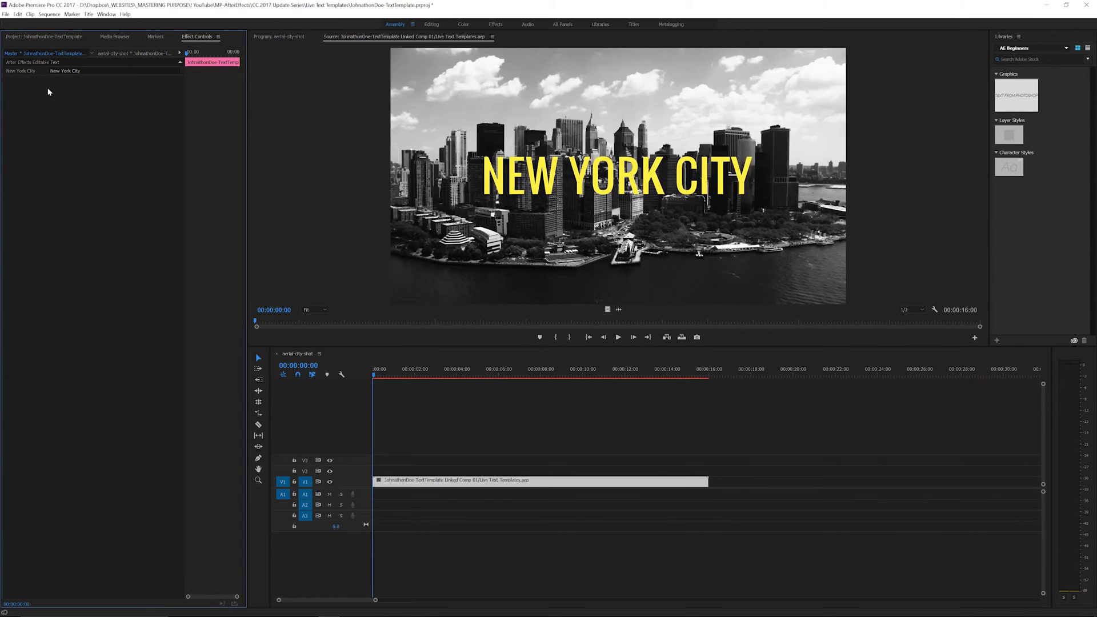
- Replace the linked title text with 'Brooklyn' and return to After Effects
left_click(80, 71)
type("Brooklyn")
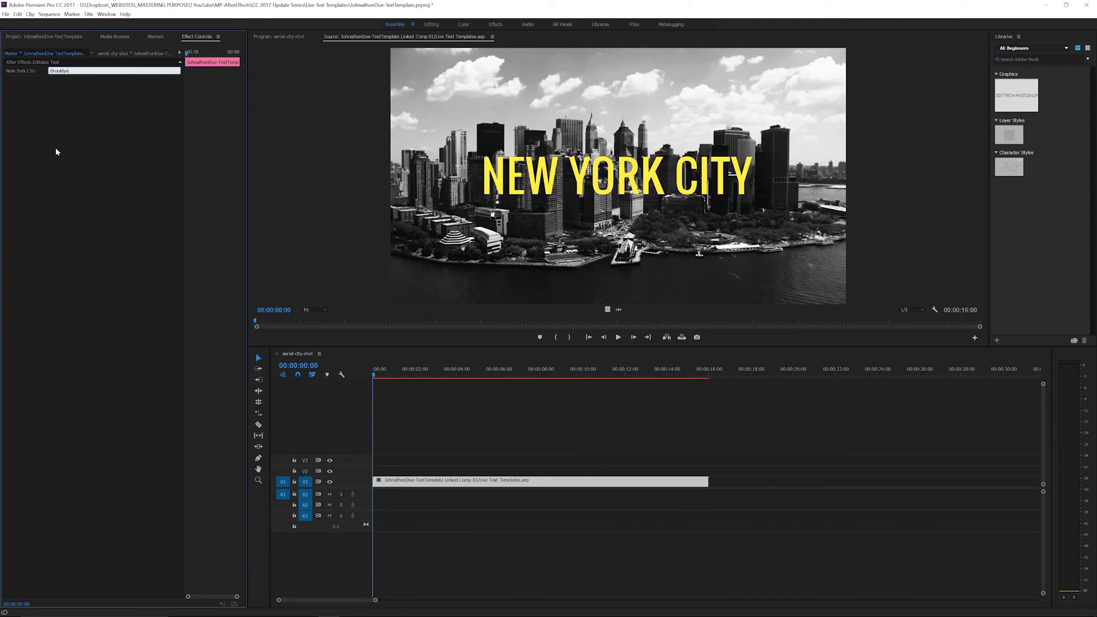
left_click(59, 153)
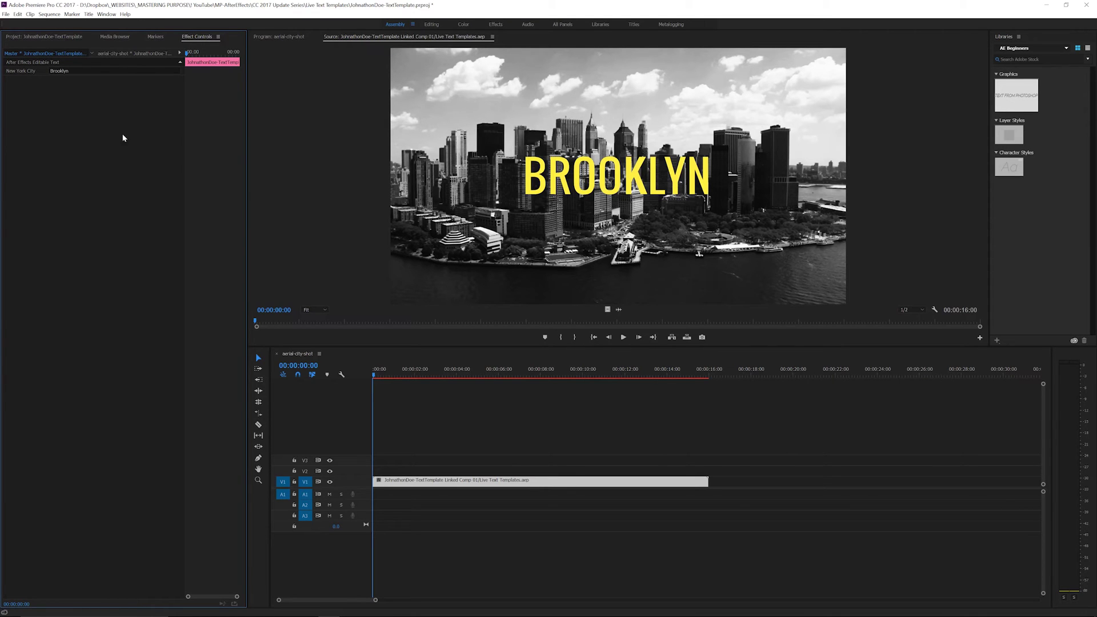
left_click(307, 611)
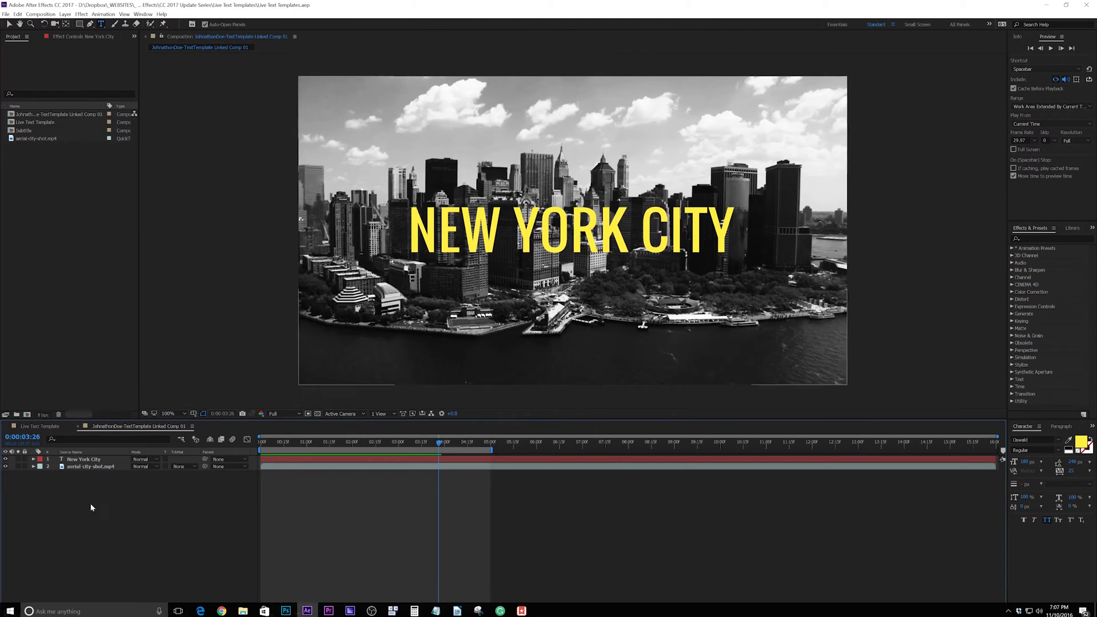
- Close the linked comp and preview the Live Text Template lower-third animation from 0:00
left_click(78, 426)
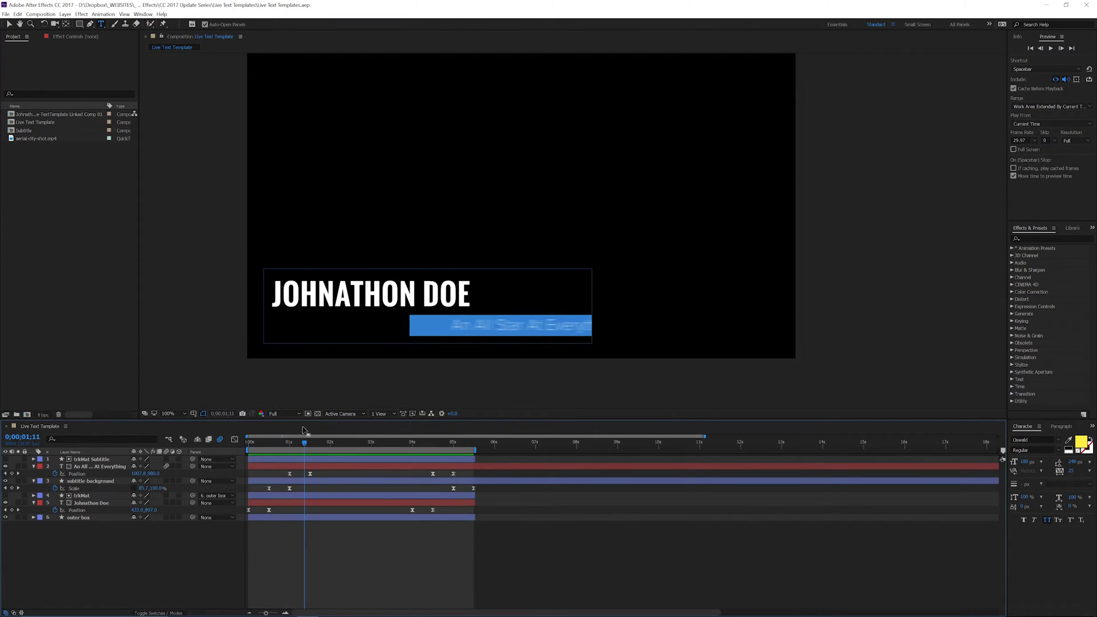
left_click(247, 444)
key("space")
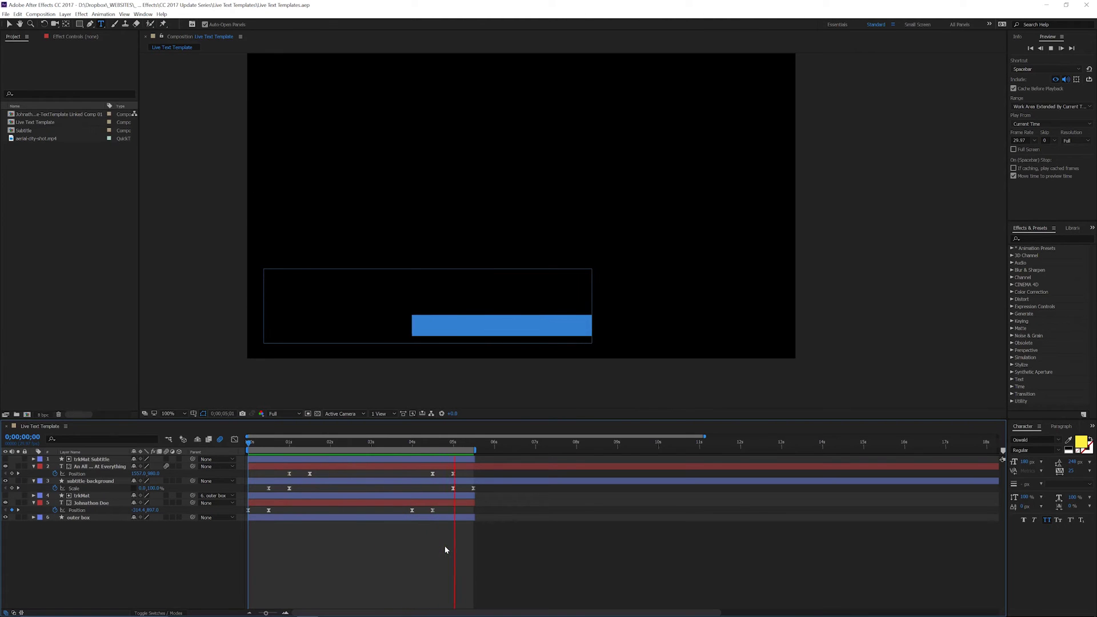
key("space")
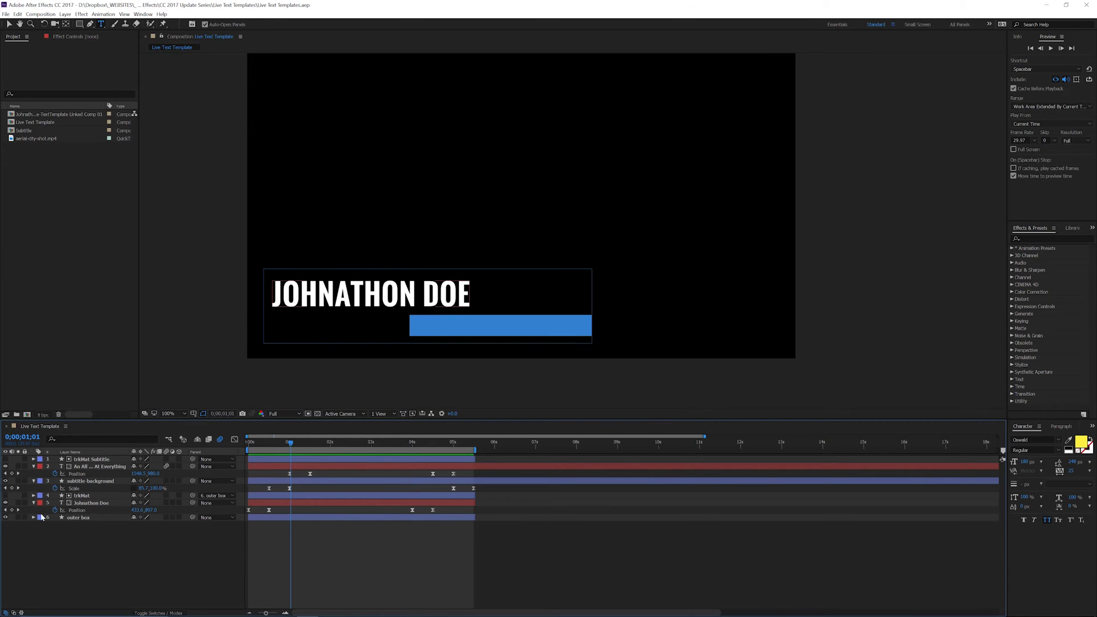
left_click(6, 14)
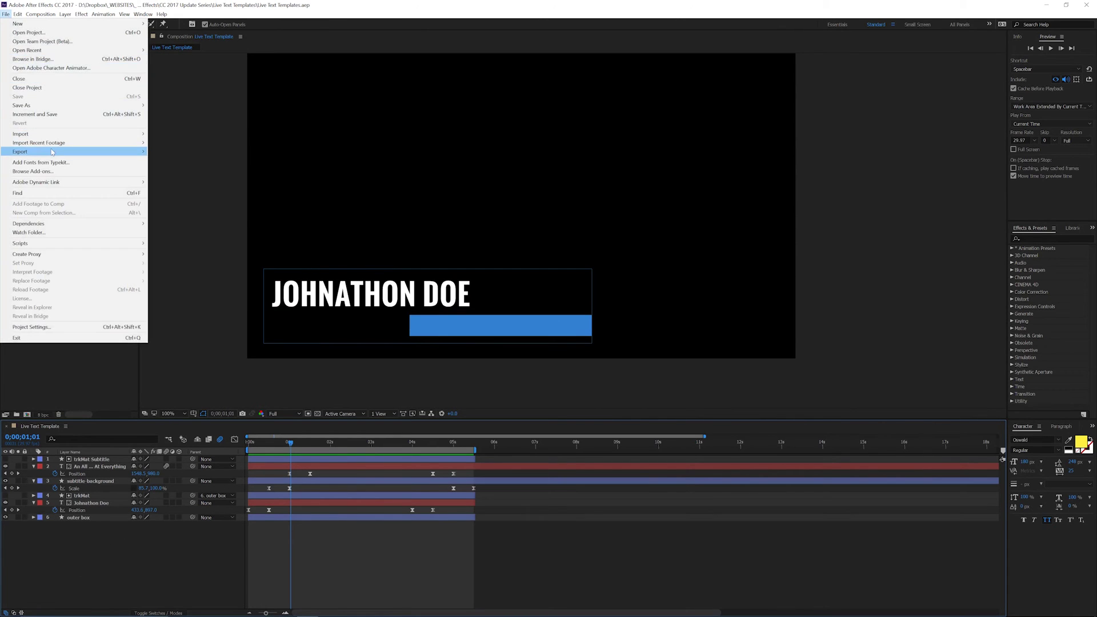
- Reopen the Live Text Template comp and choose File > Export as an After Effects Text Template
mouse_move(51, 151)
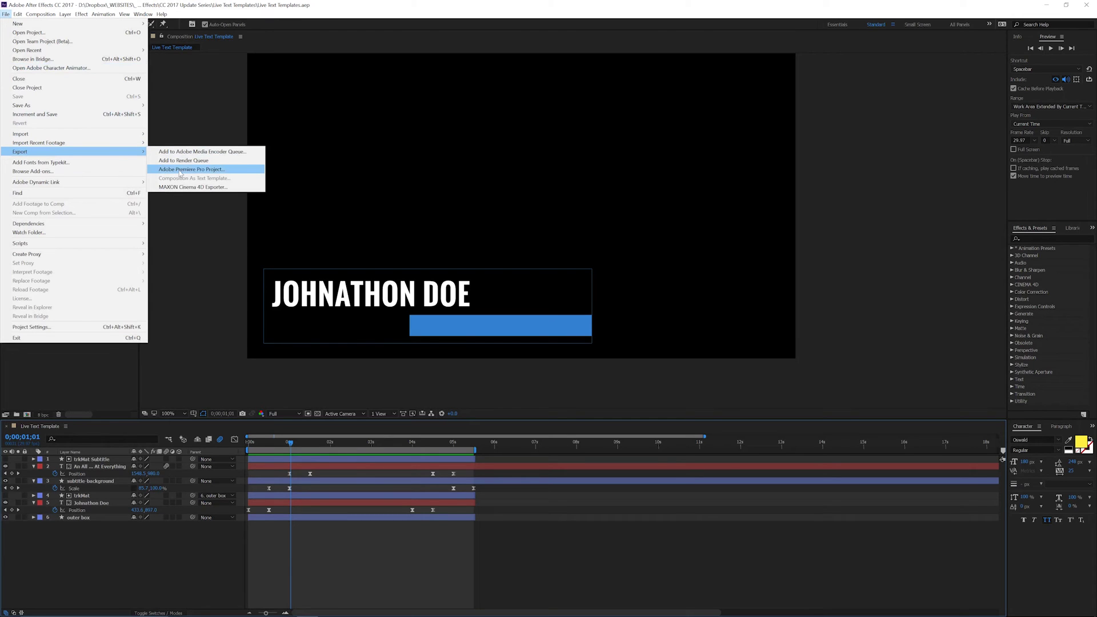
left_click(95, 390)
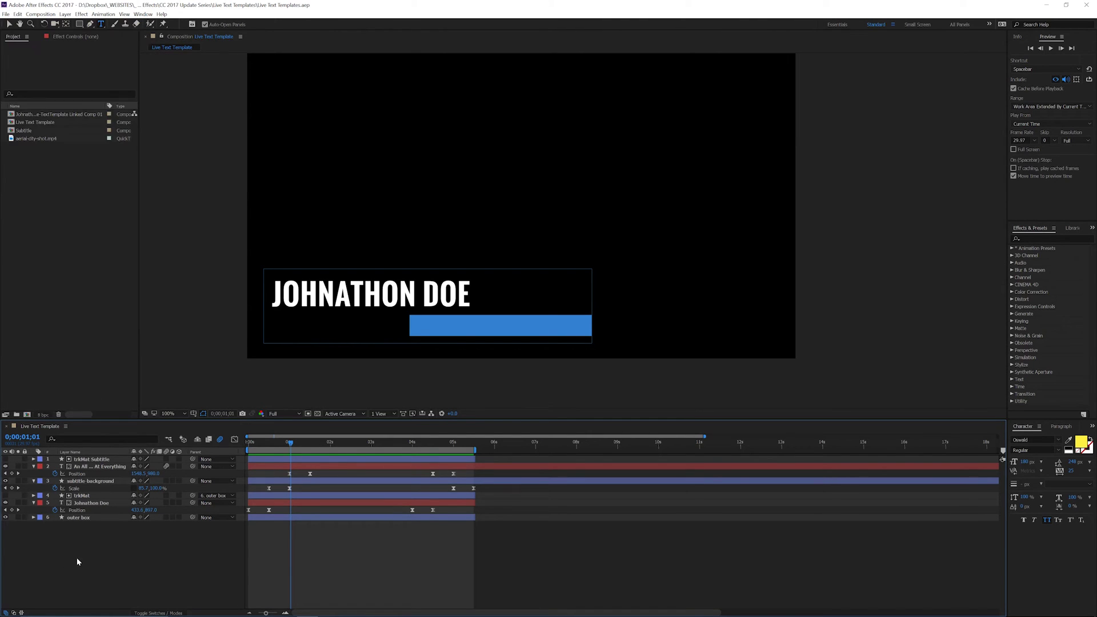
left_click(7, 426)
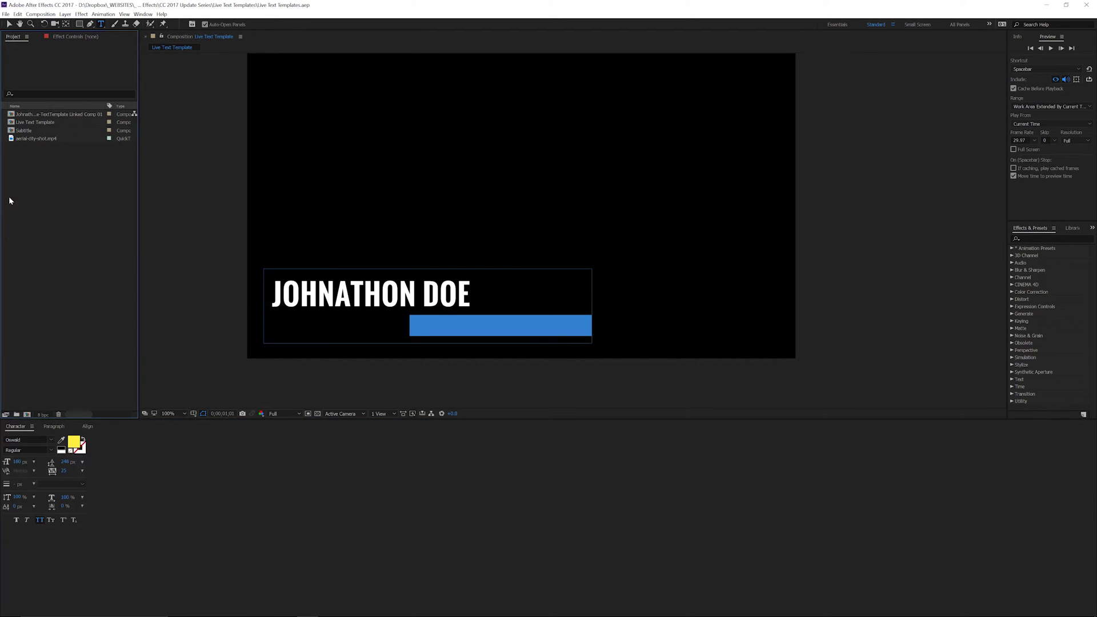
double_click(32, 122)
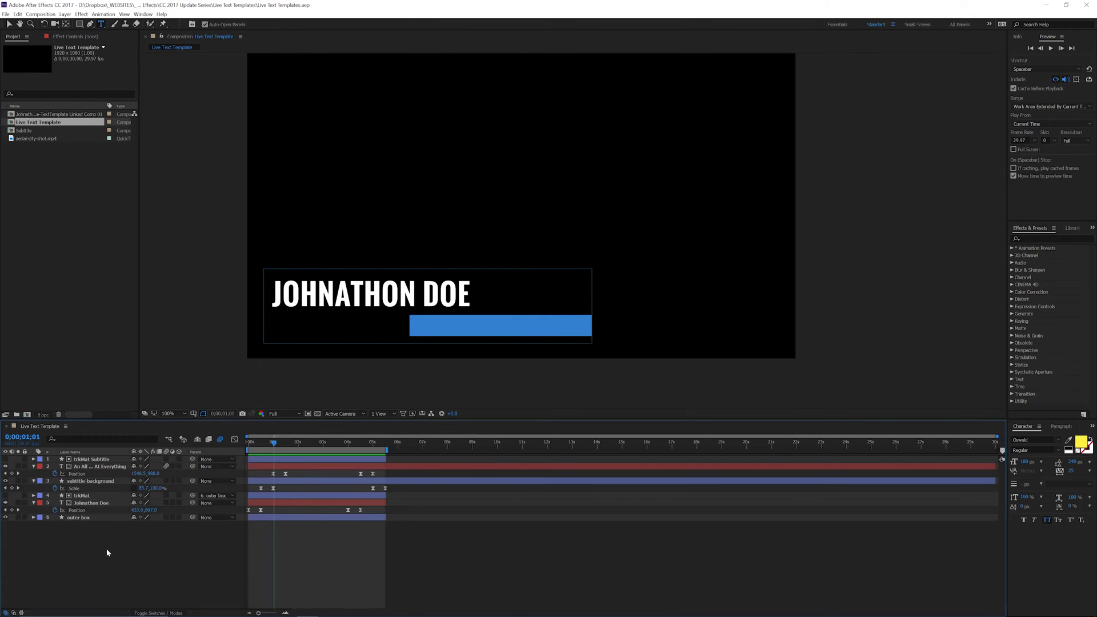
left_click(6, 14)
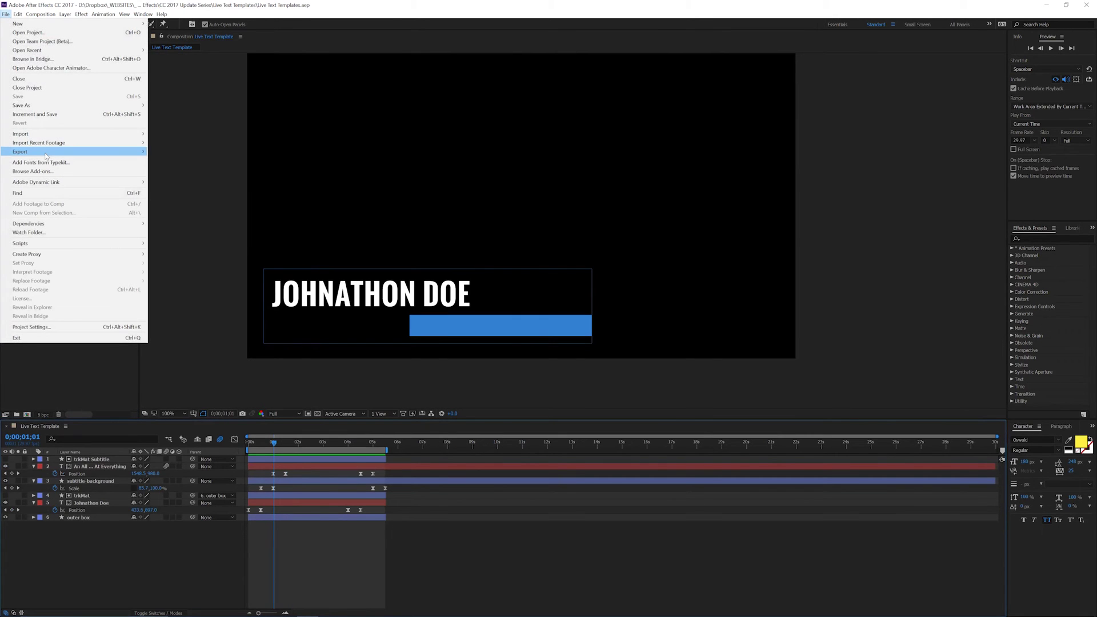
mouse_move(46, 153)
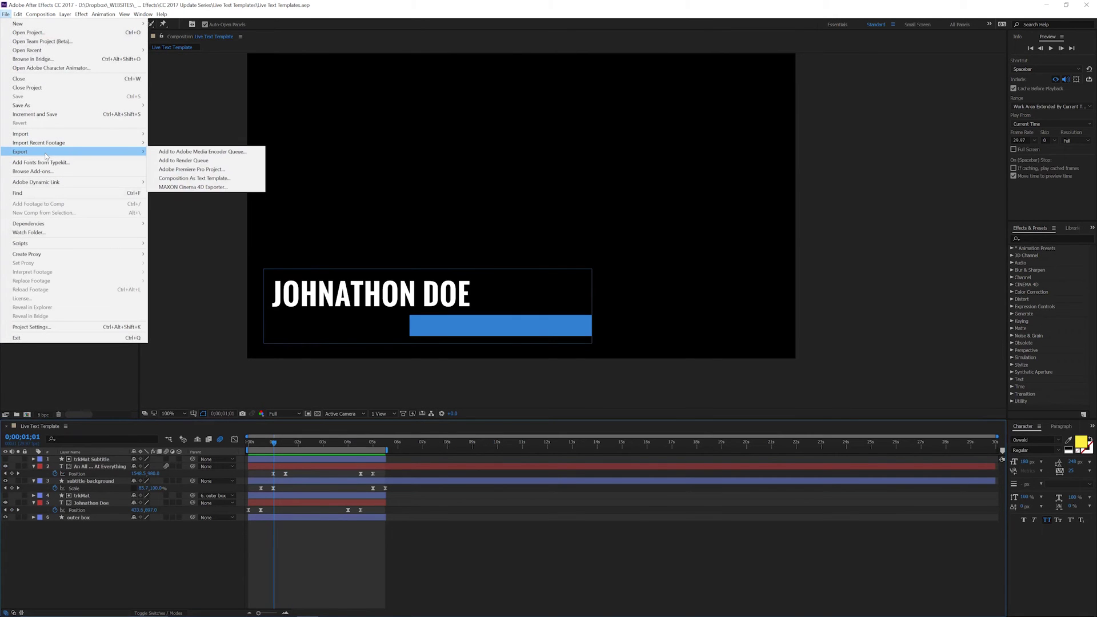
left_click(192, 178)
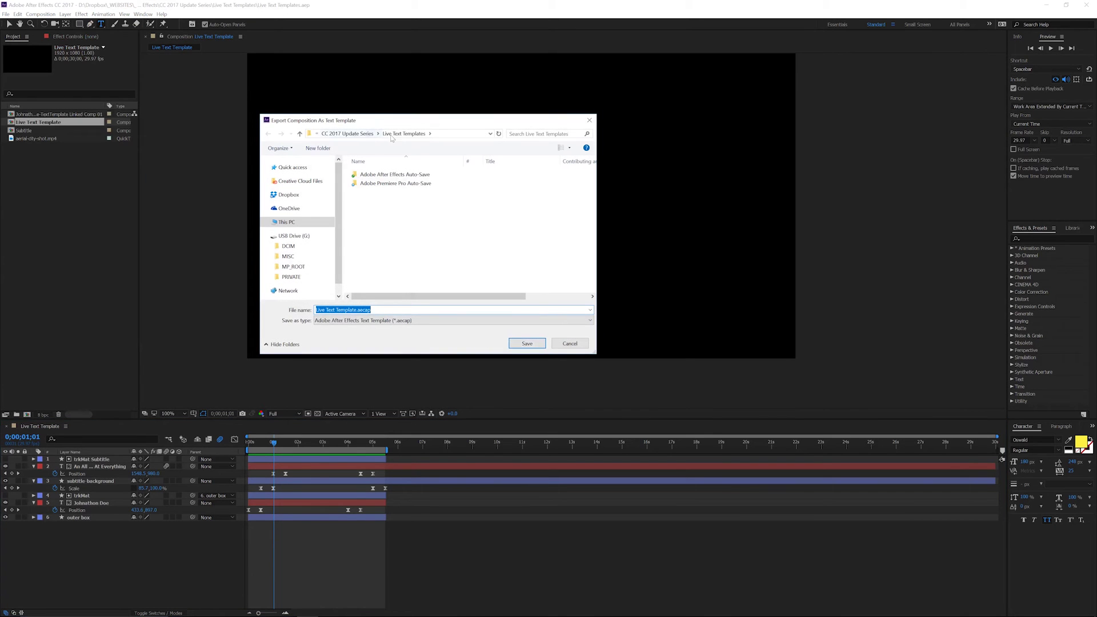
- Rename the text template file after the author, save it, and switch to Premiere Pro
left_click(333, 310)
left_click_drag(356, 310, 284, 310)
type("JohnathonDoeTextTemplate")
left_click_drag(347, 309, 378, 310)
key("BackSpace")
left_click(527, 343)
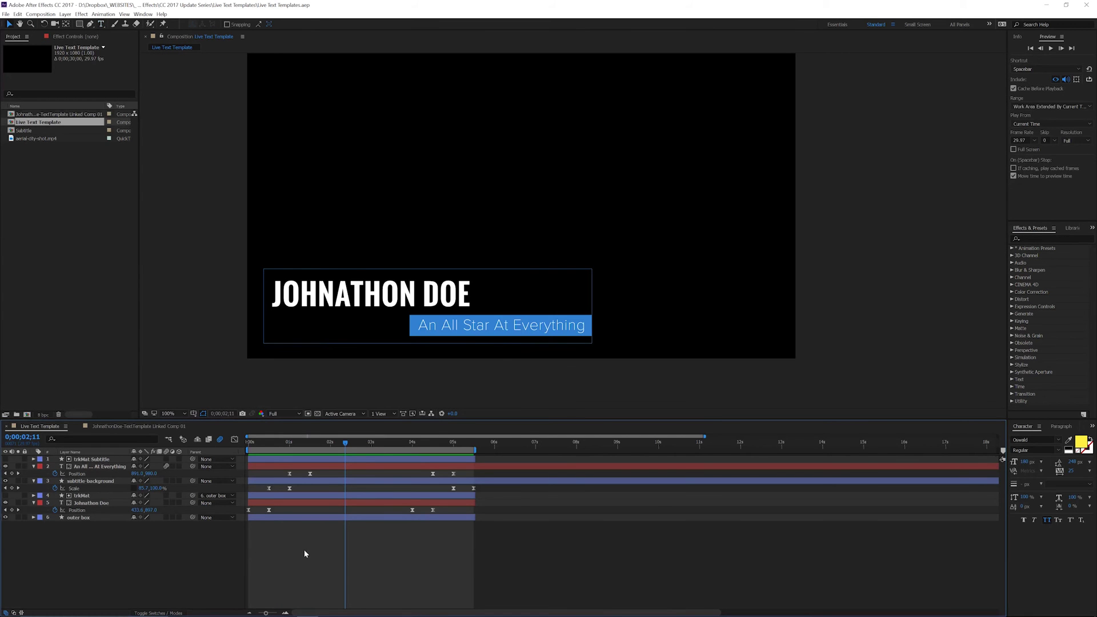
left_click(297, 610)
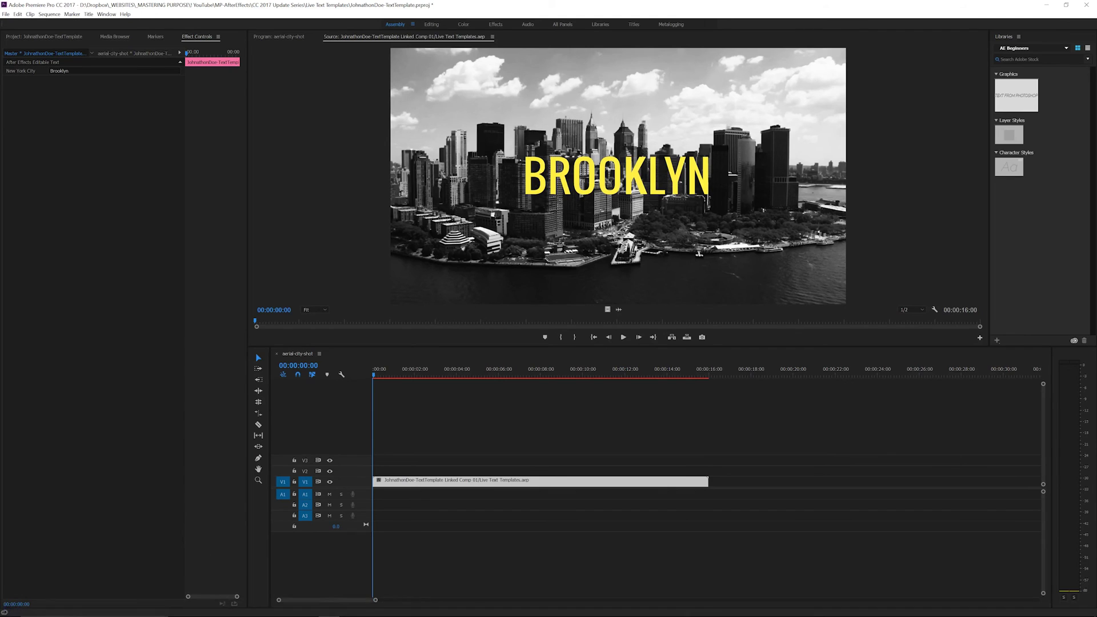
- Close After Effects and show Premiere Pro's Project panel
left_click(325, 609)
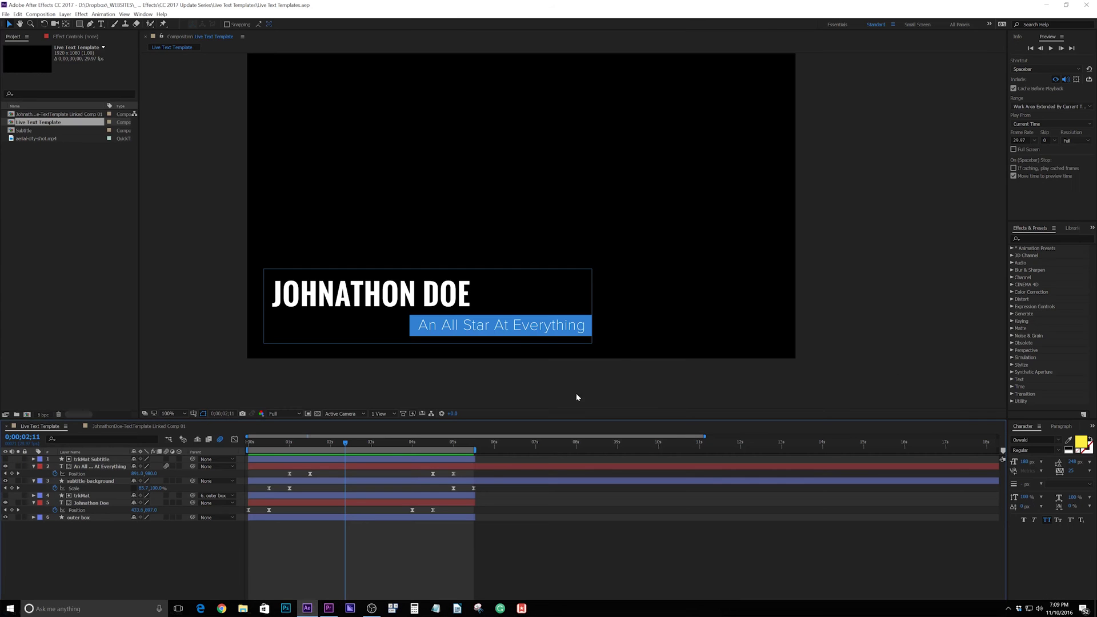
left_click(1093, 5)
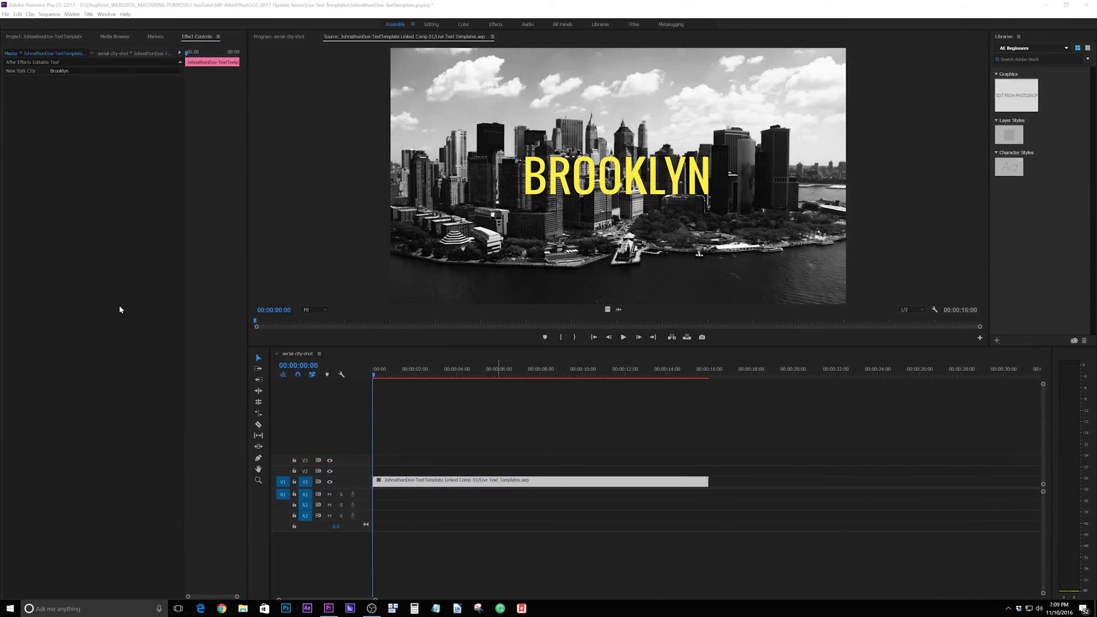
left_click(101, 309)
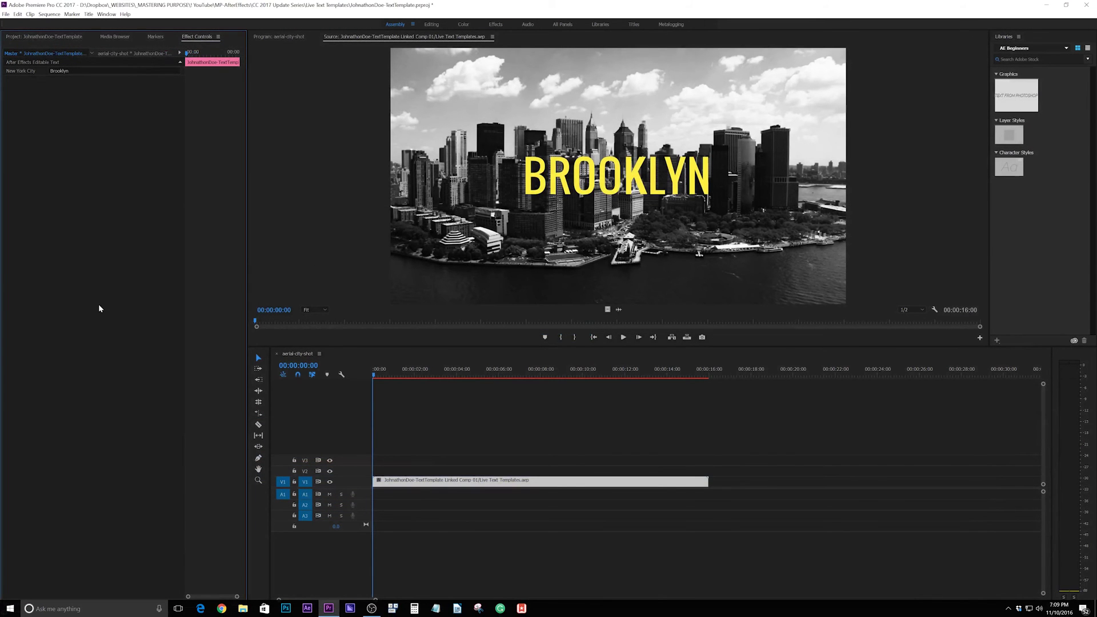
left_click(46, 36)
- Import the Live Text Template composition from the saved .aecap file
double_click(59, 166)
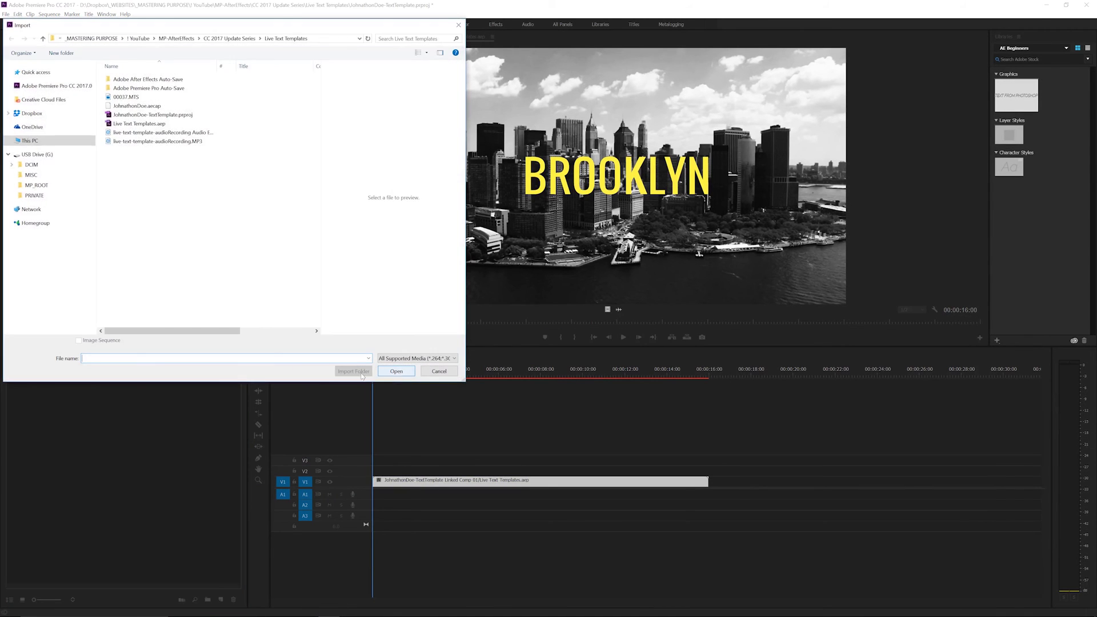
left_click(139, 116)
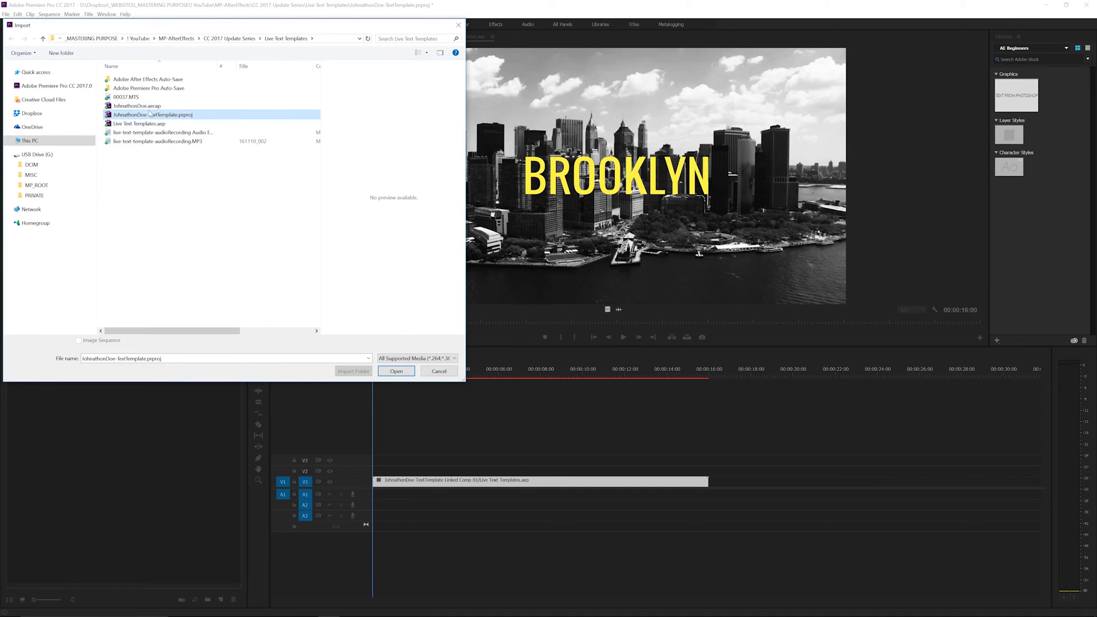
left_click(144, 107)
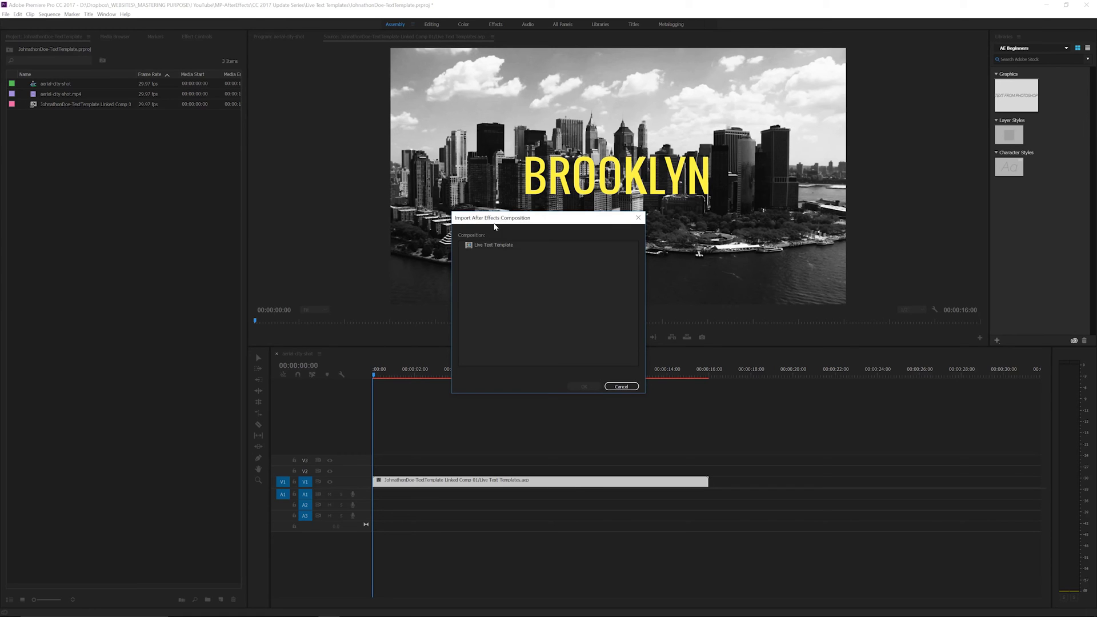
left_click(485, 243)
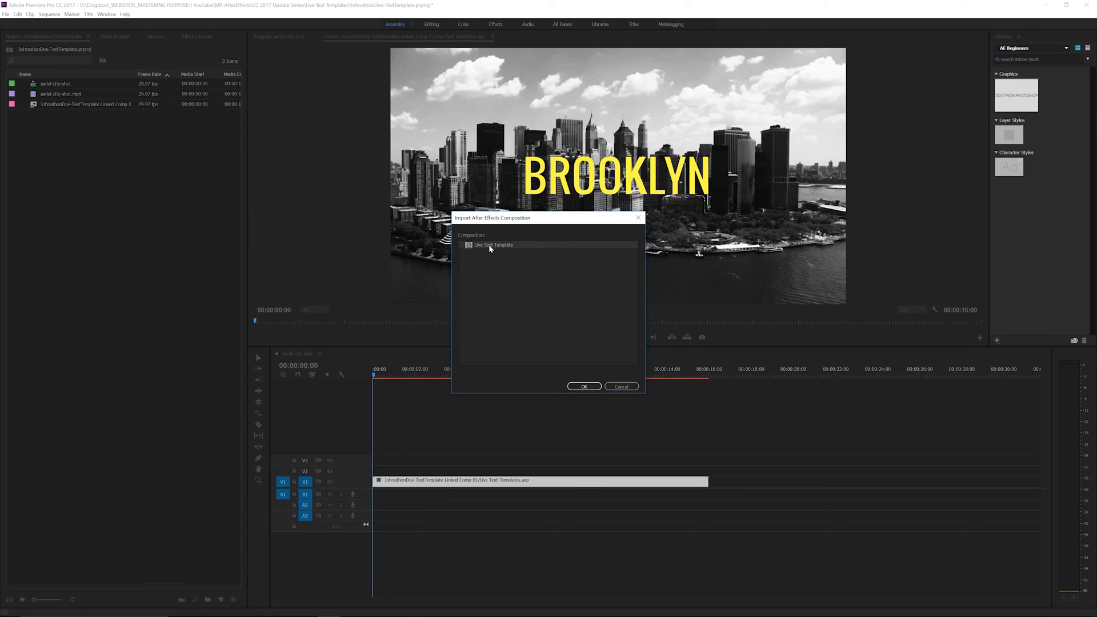
left_click(583, 387)
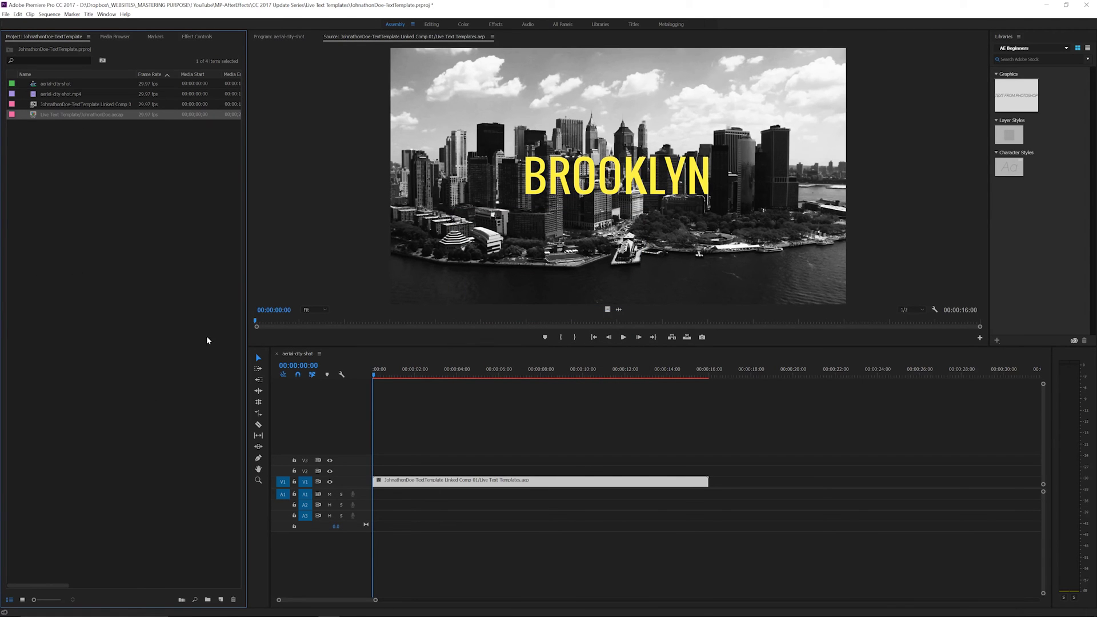
- Place Live Text Template on V2 above the clip and preview its animation
left_click_drag(54, 114, 472, 461)
key("space")
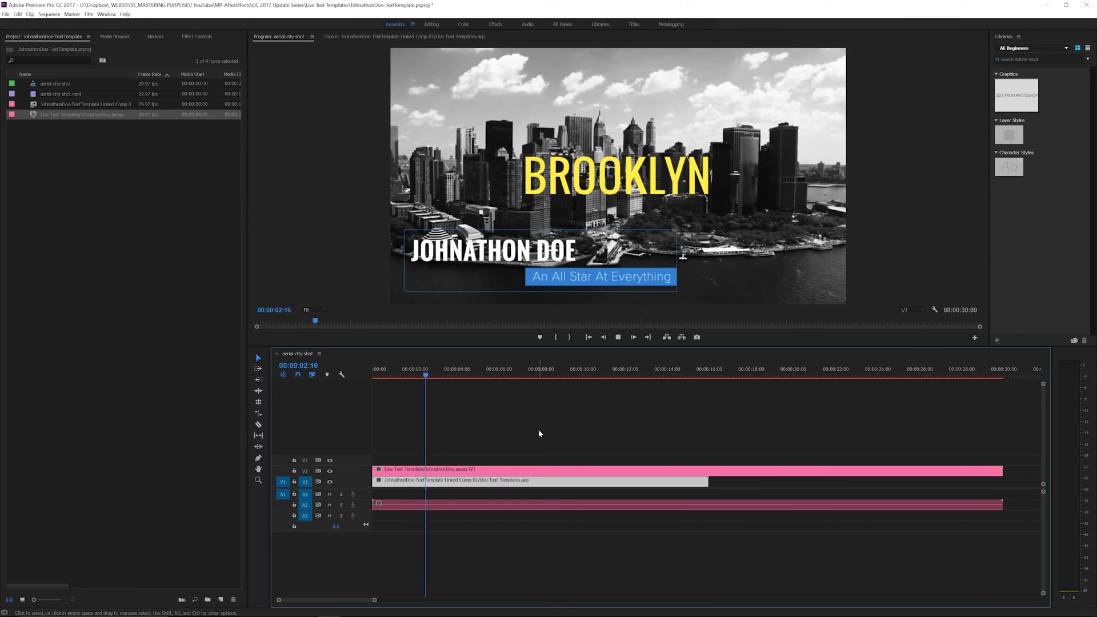
key("space")
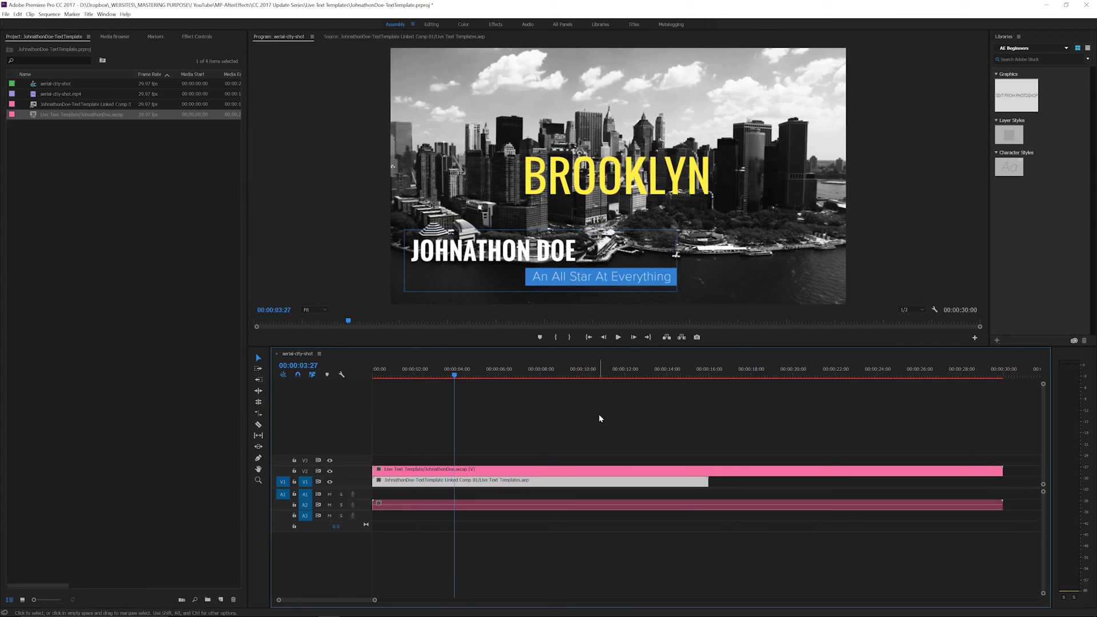
- Inspect the imported template's editable text settings in Effect Controls
left_click(122, 217)
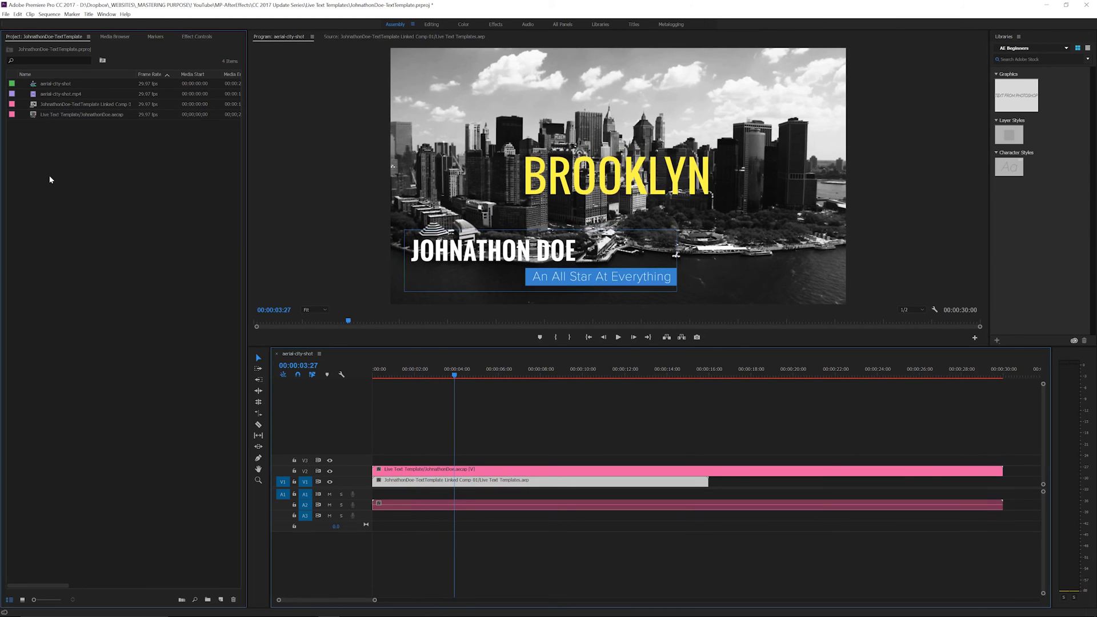
left_click(49, 116)
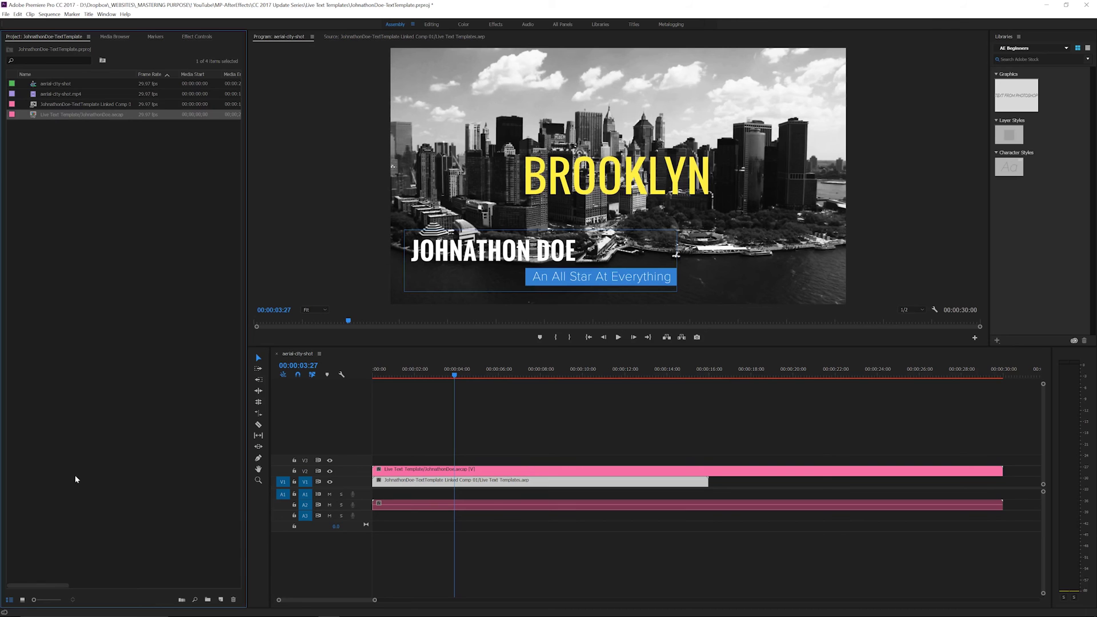
left_click(196, 36)
left_click(53, 52)
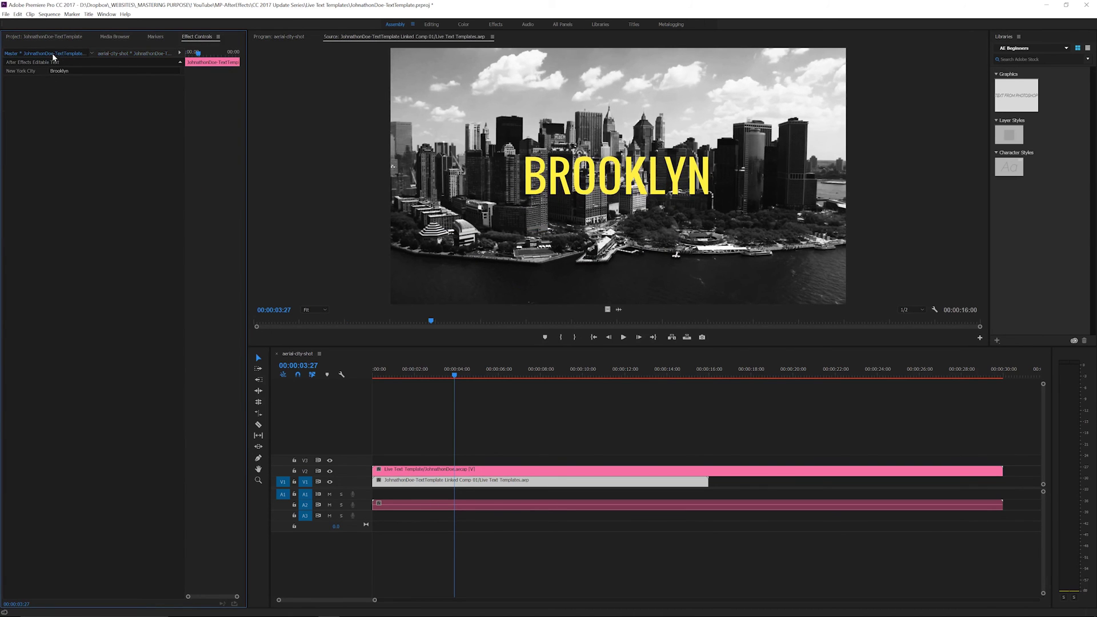
left_click(114, 54)
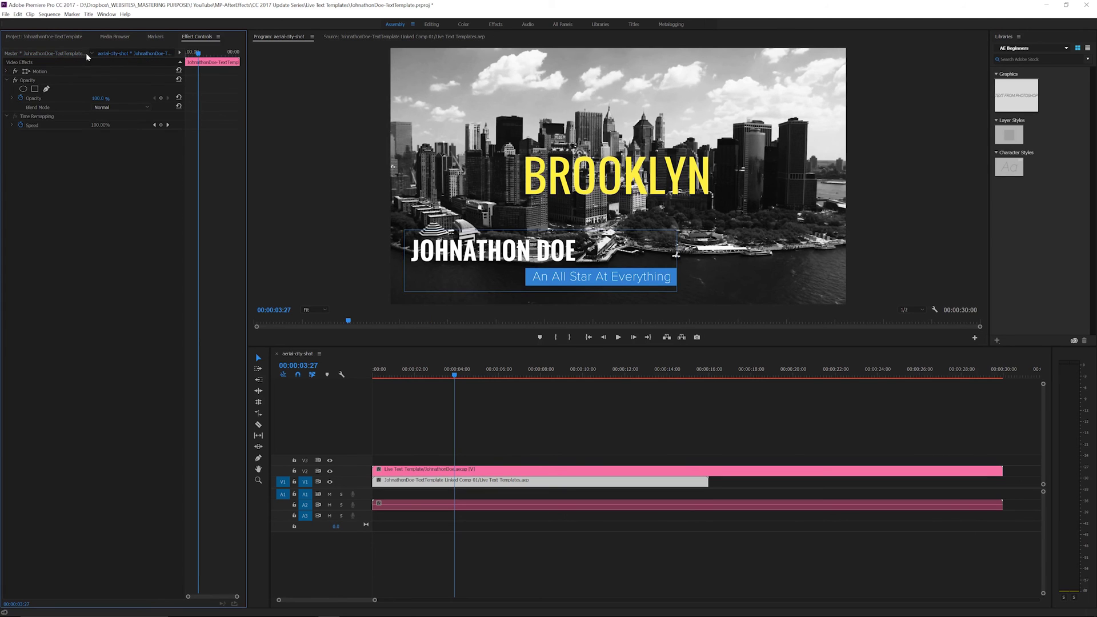
left_click(178, 54)
left_click(39, 37)
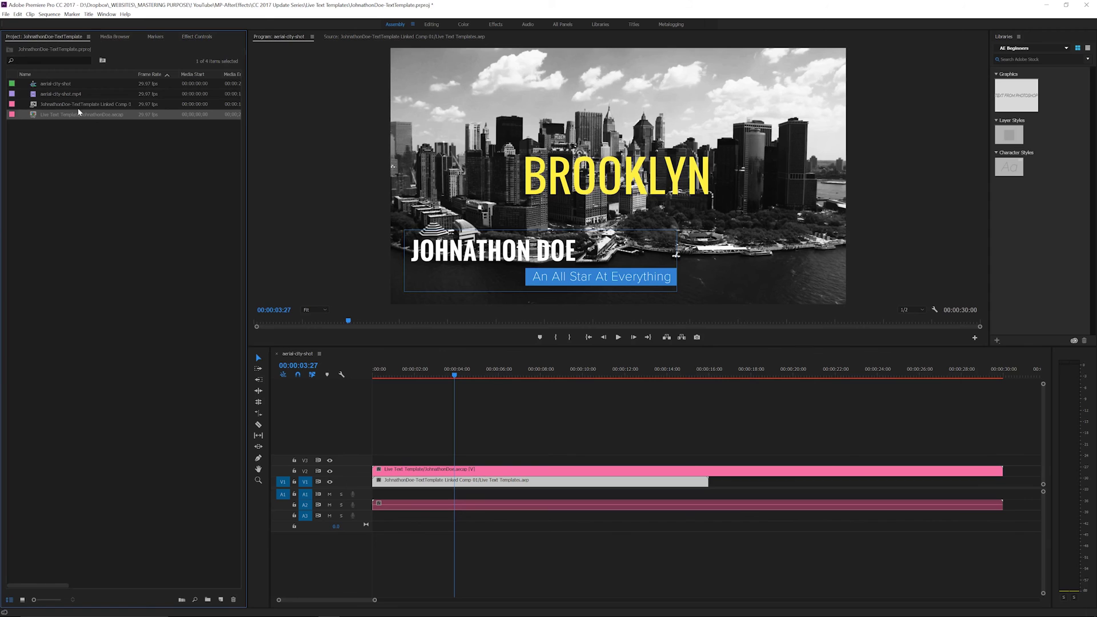
- Delete the BROOKLYN linked-comp clip from V1
left_click(396, 474)
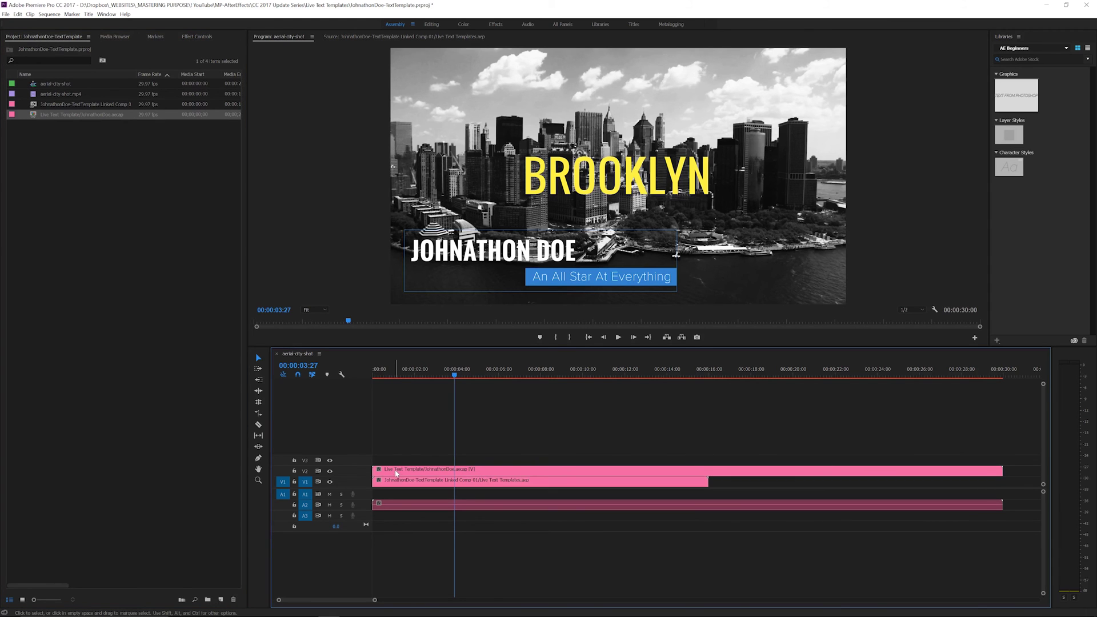
left_click(396, 483)
key("Delete")
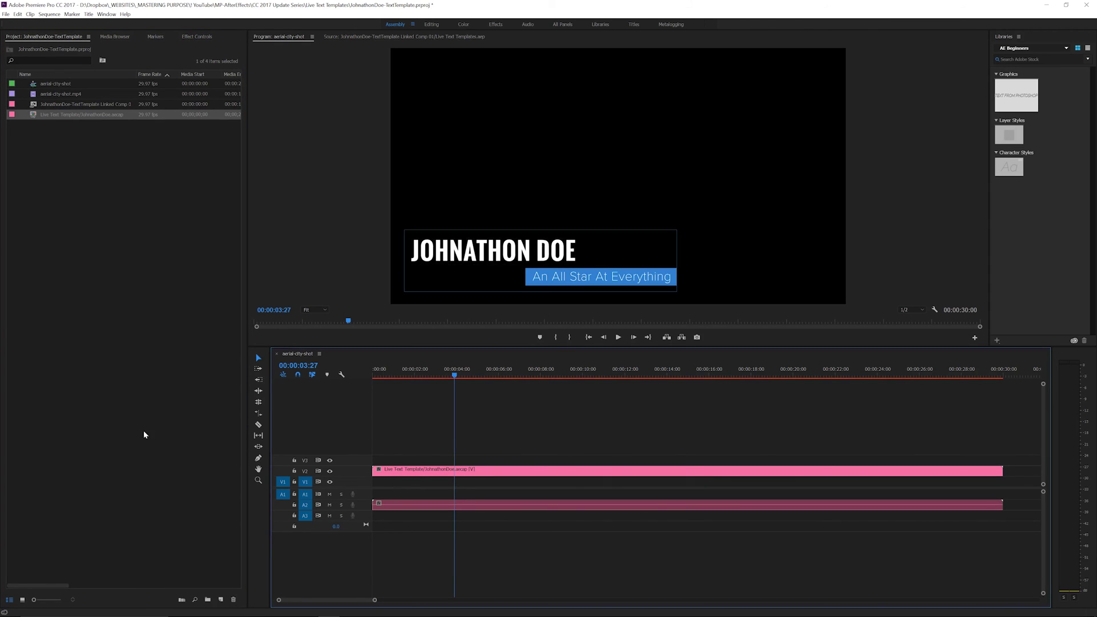
- In the V2 title's Master Effect Controls, replace the subtitle with 'An All Star At Nothing'
left_click(421, 470)
left_click(204, 36)
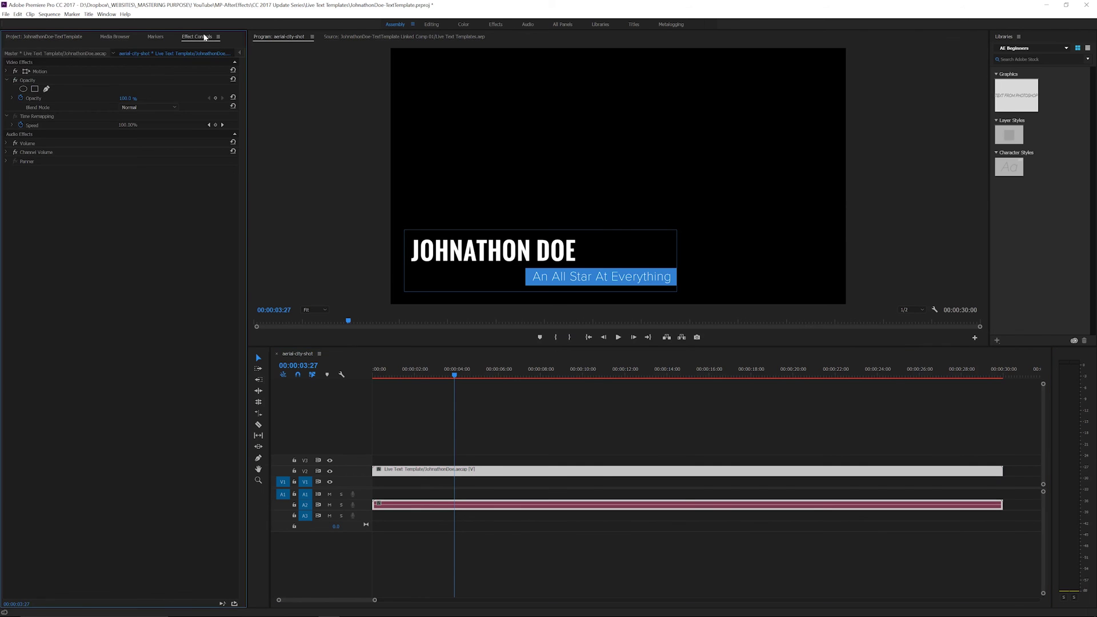
left_click(85, 52)
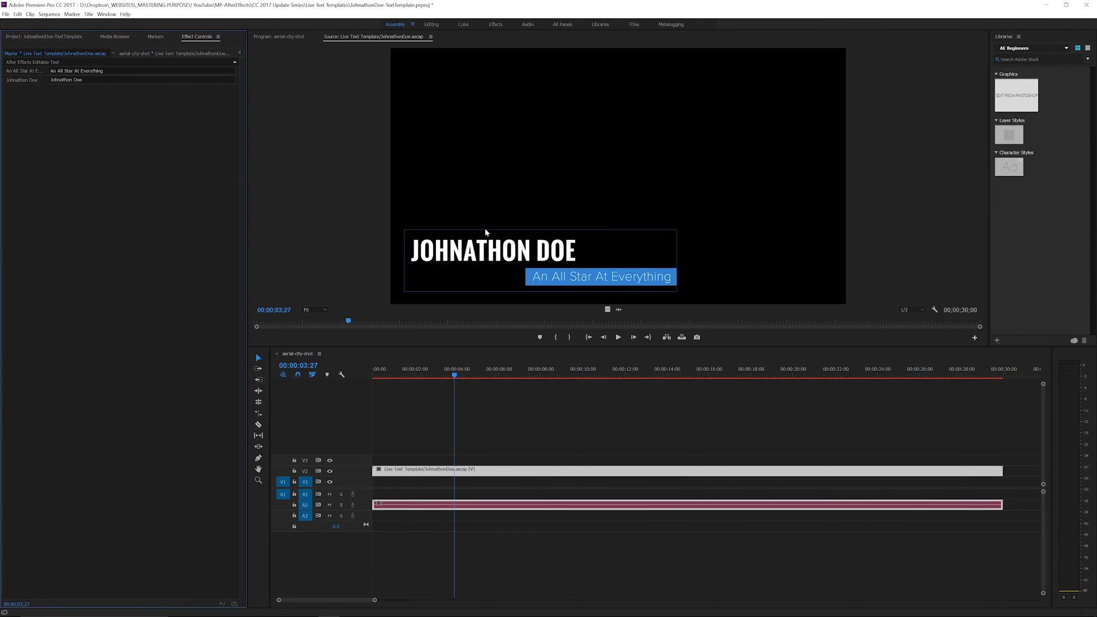
left_click(113, 70)
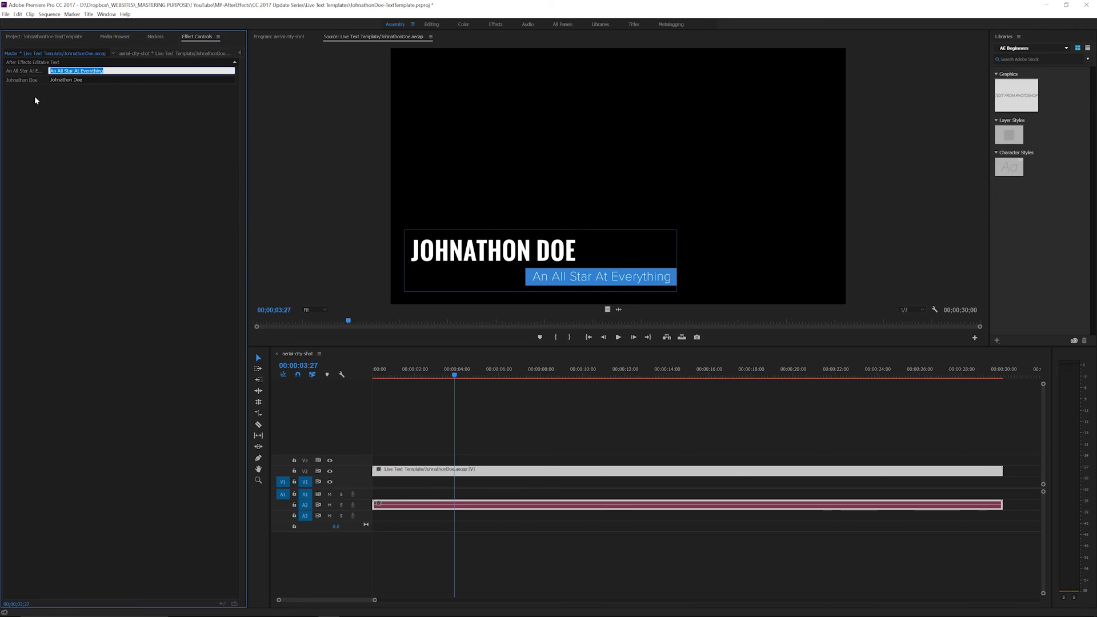
type("An All Star At Nothing")
left_click(51, 186)
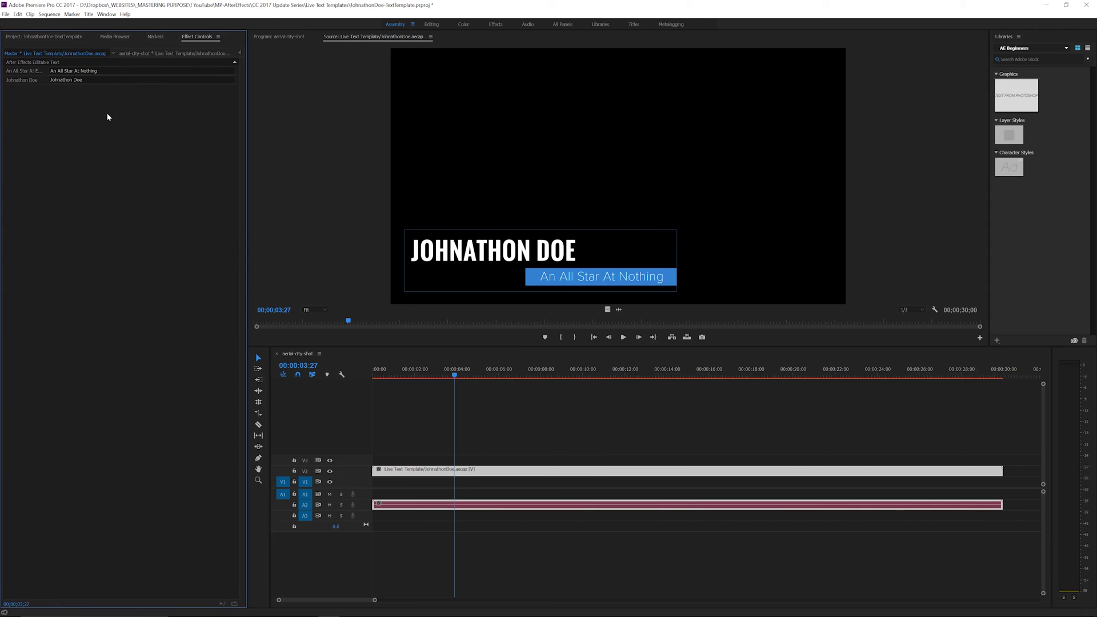
left_click(240, 53)
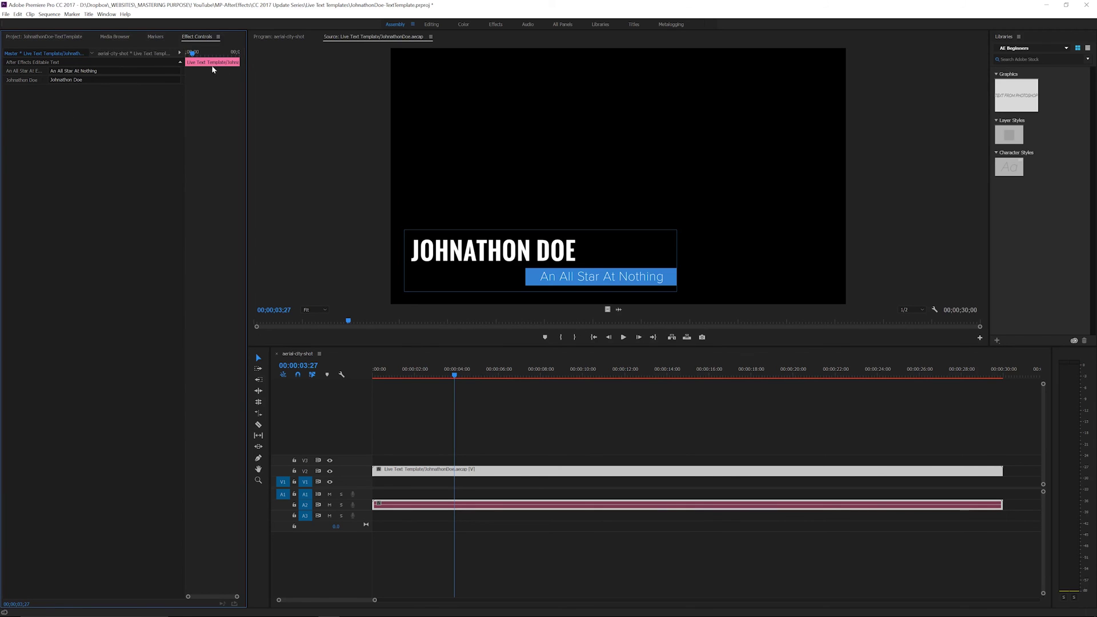